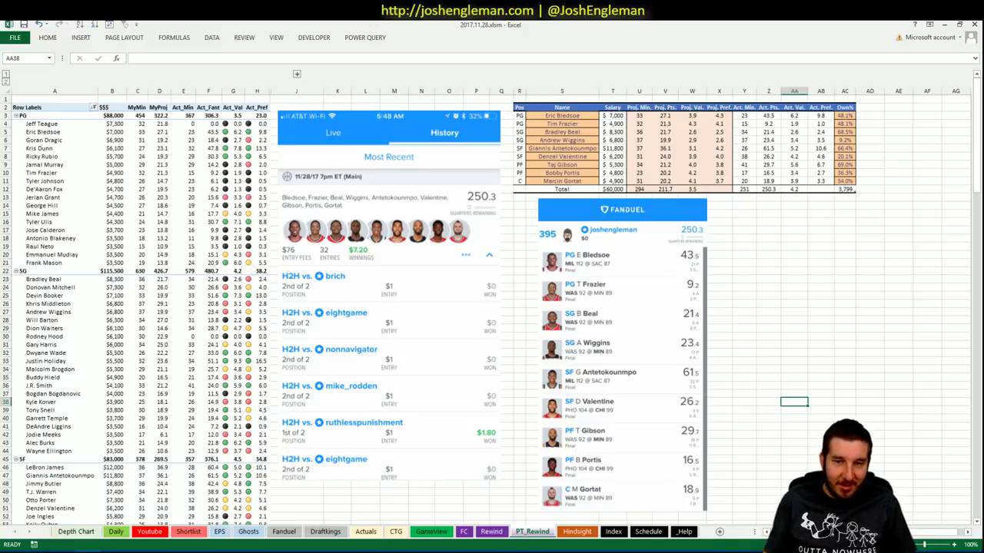
Switch to the browser, view ESPN's November 28 Bucks vs. Kings box score, and return to the Excel workbook
mouse_move(114, 552)
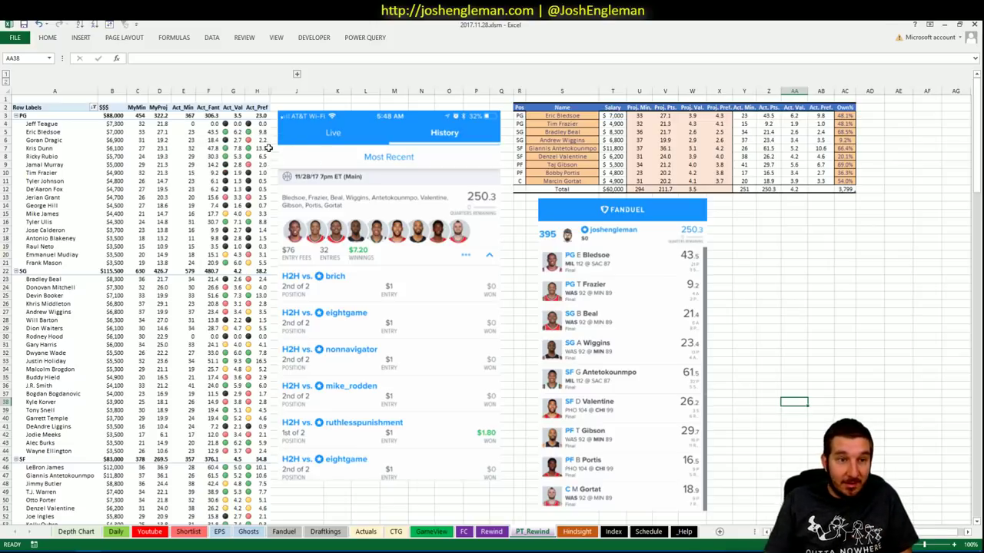
key("alt+Tab")
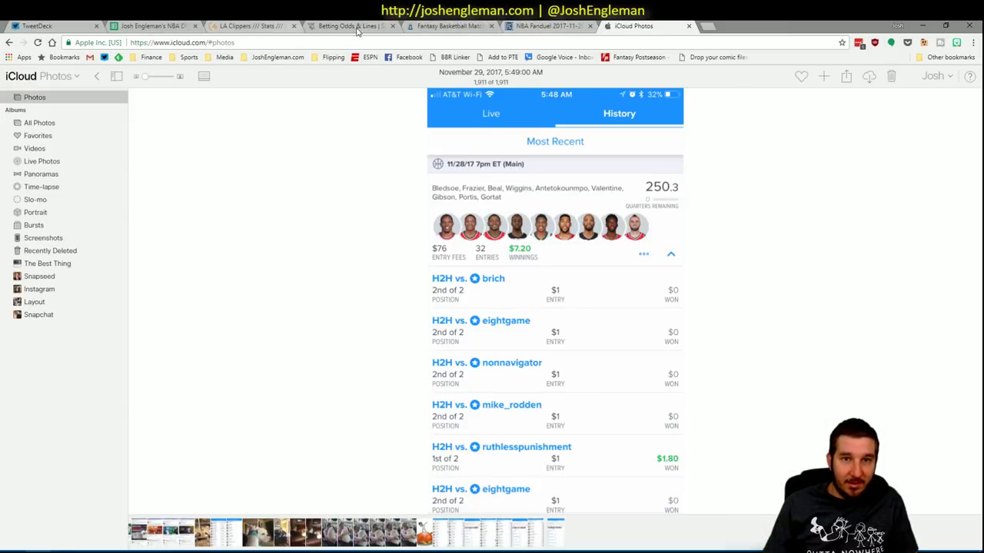
left_click(368, 57)
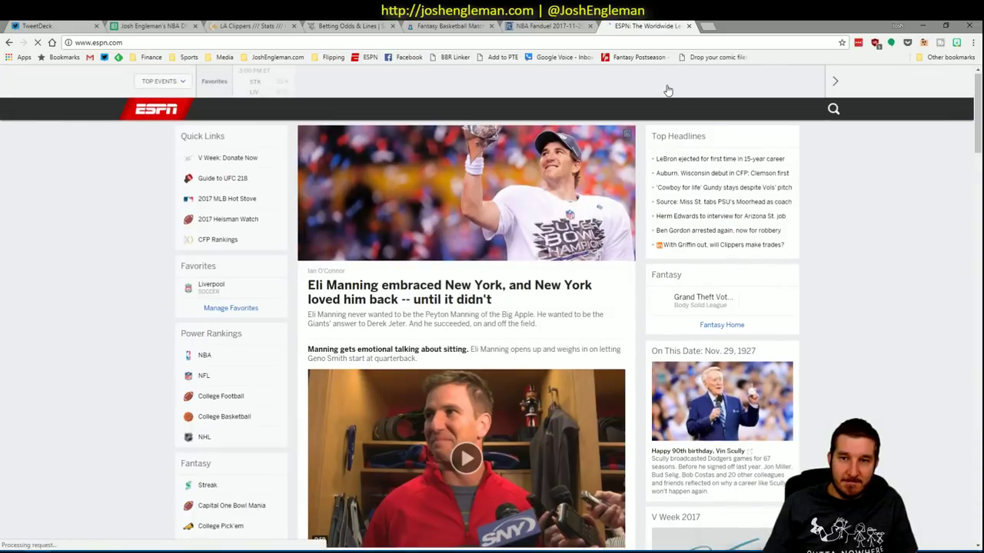
left_click(547, 90)
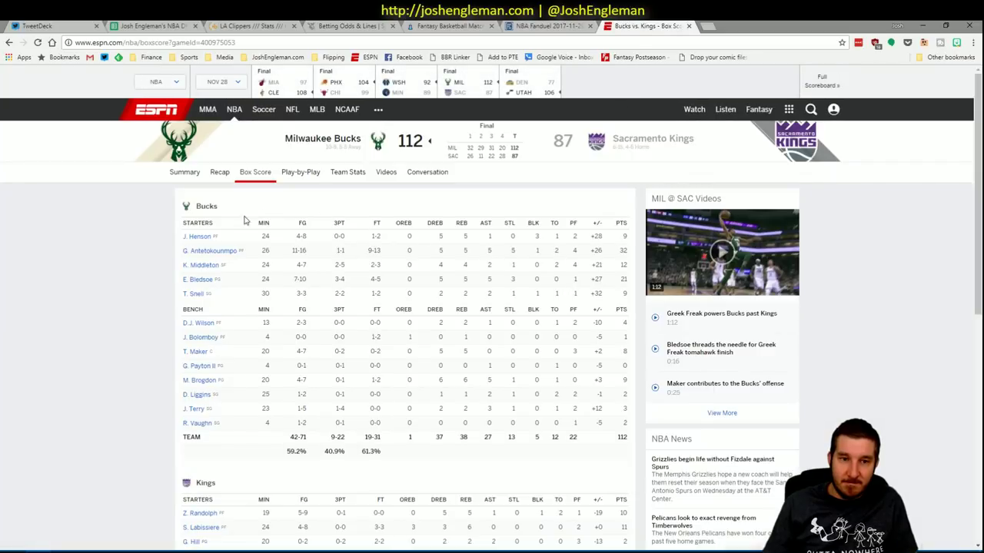
key("alt+Tab")
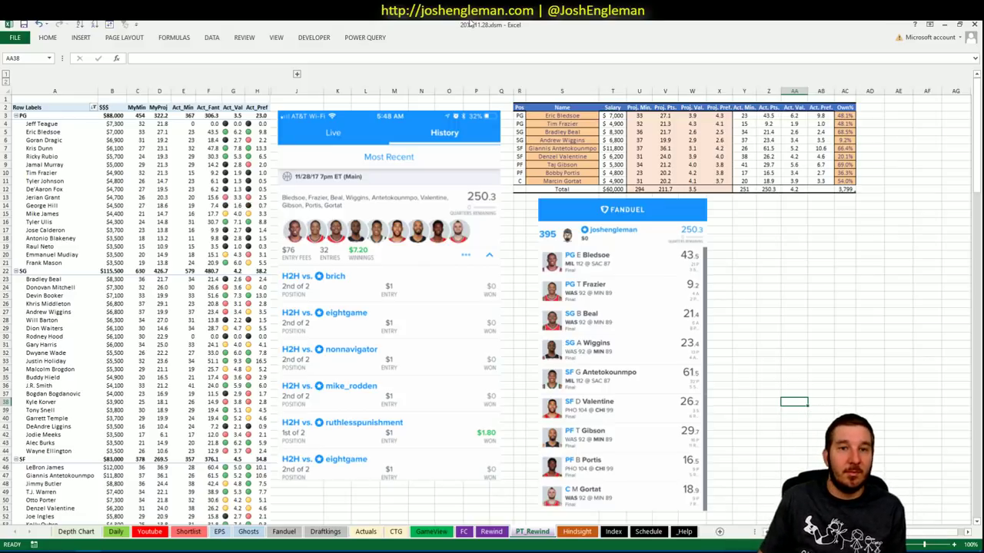
left_click(771, 263)
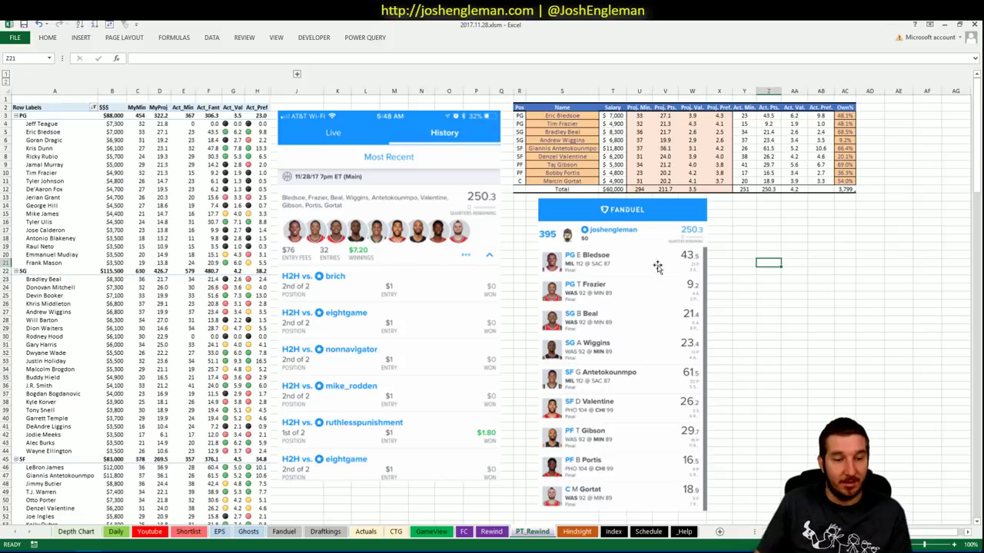
Switch to the browser and review both teams in ESPN's Wizards vs. Timberwolves box score
left_click(38, 551)
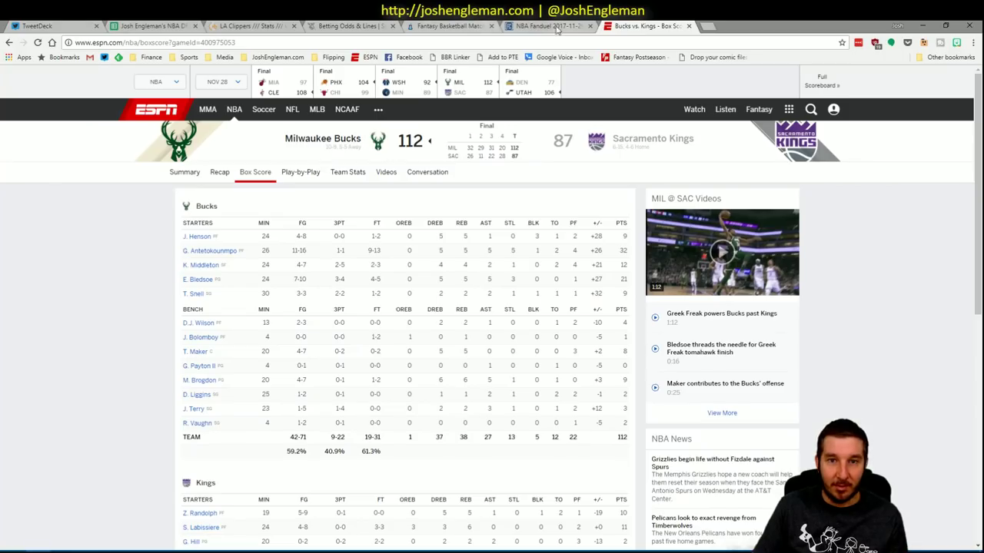
left_click(402, 89)
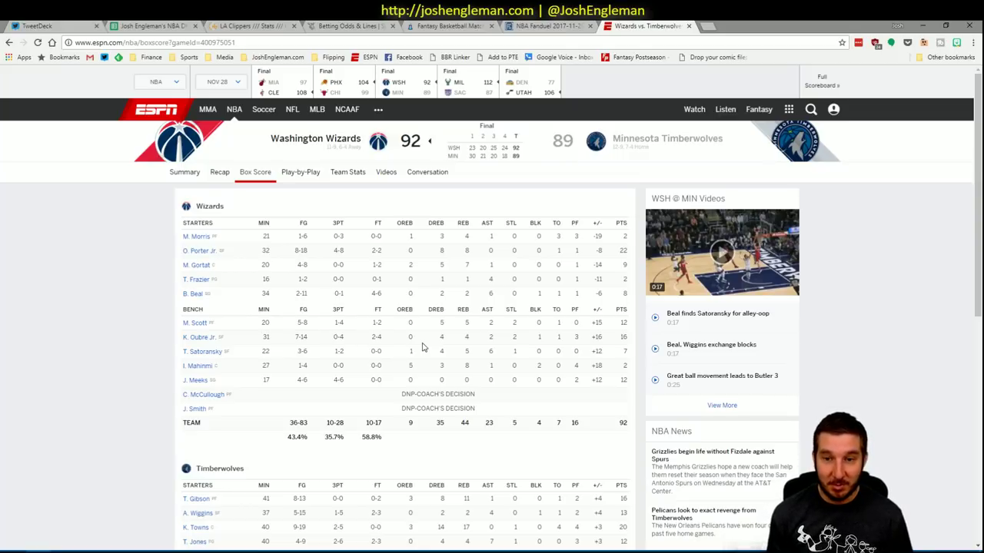
scroll(430, 354, "down", 1)
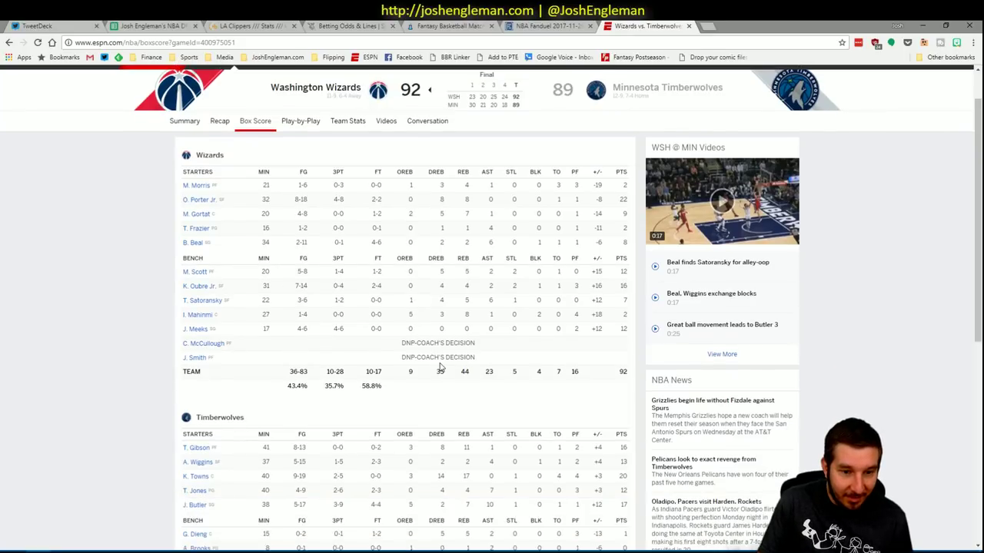
scroll(446, 366, "up", 1)
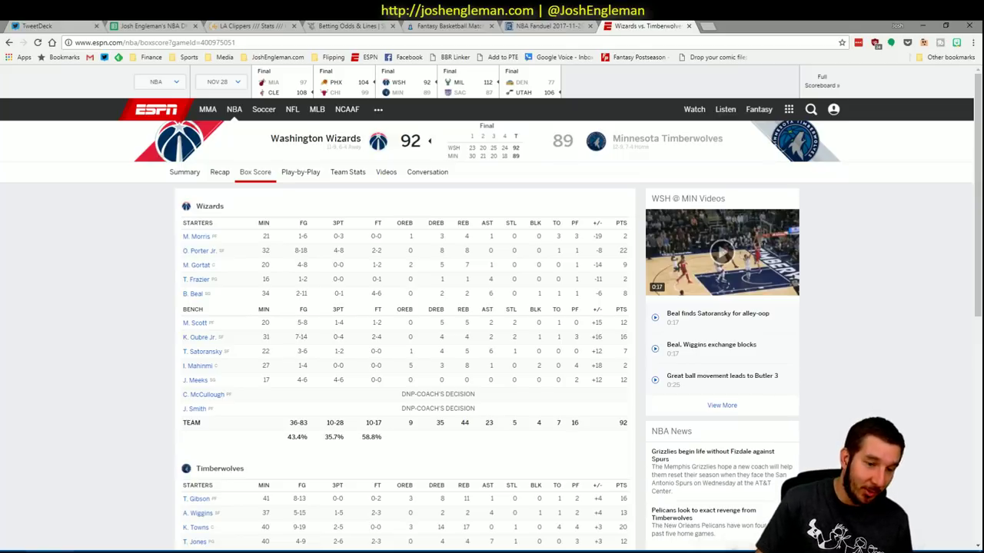
Switch to Excel and review the lineup results and the SG, SF and PF groups on the PT_Rewind sheet
key("alt+Tab")
left_click(815, 337)
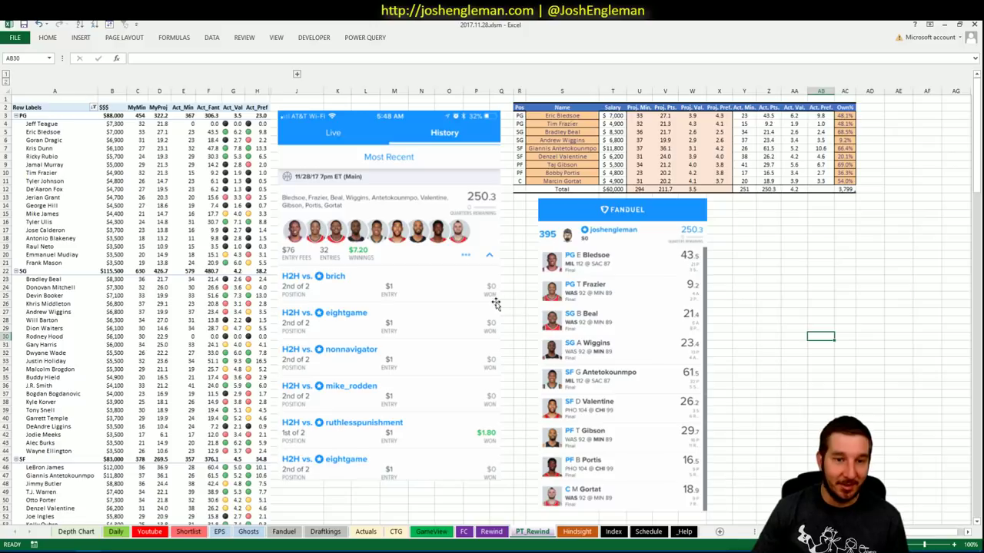
left_click(794, 321)
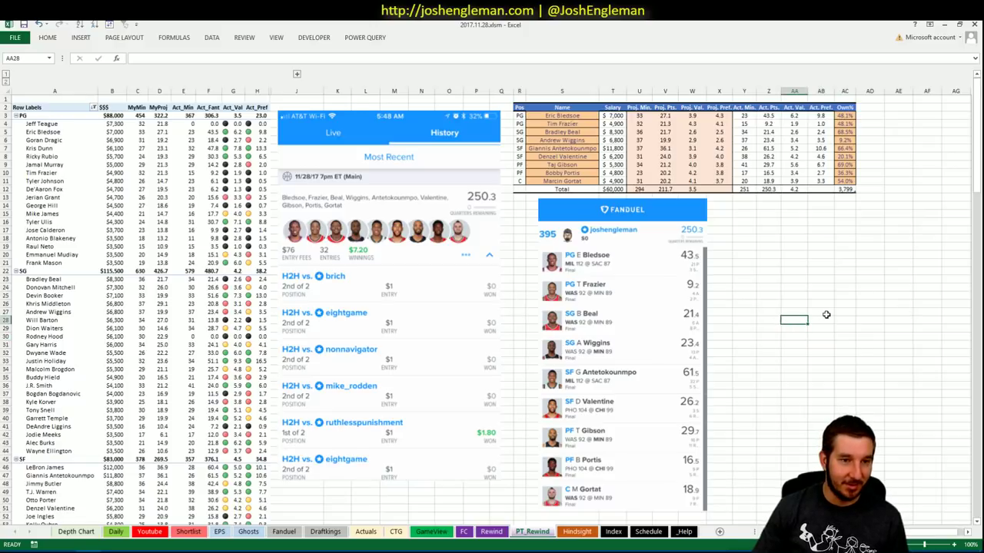
scroll(826, 315, "down", 1)
scroll(826, 314, "down", 5)
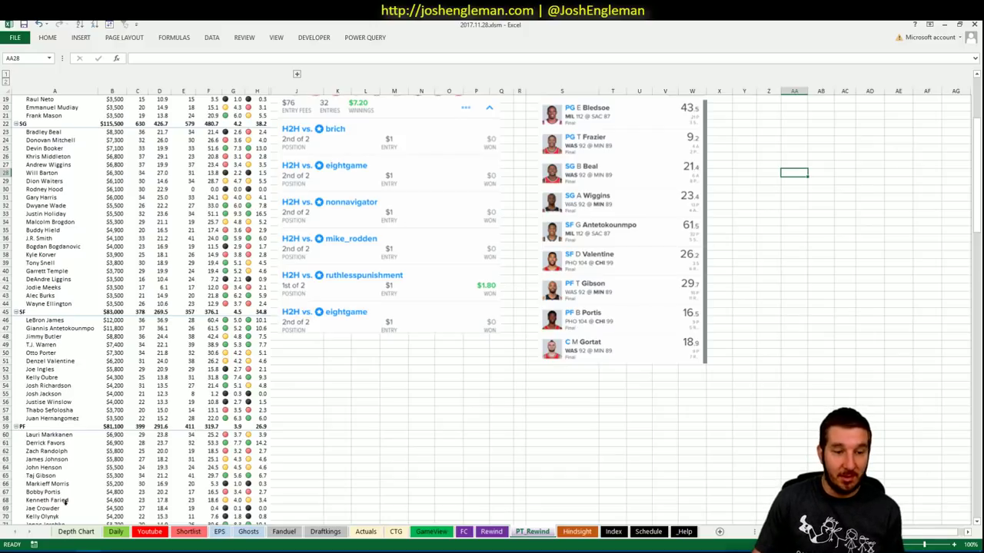
Switch to the browser and examine the Bulls' player lines in ESPN's Suns vs. Bulls box score
left_click(38, 550)
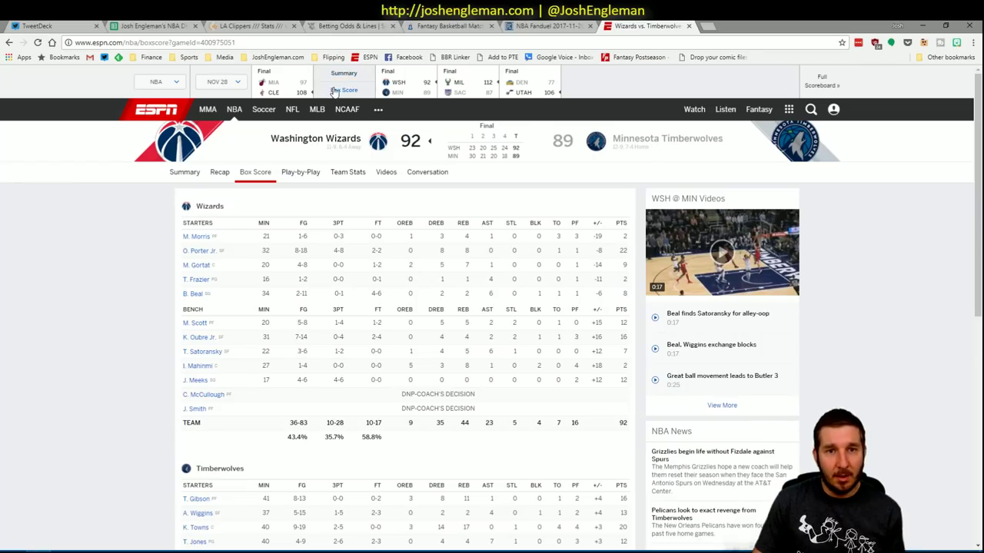
left_click(338, 87)
scroll(158, 264, "down", 3)
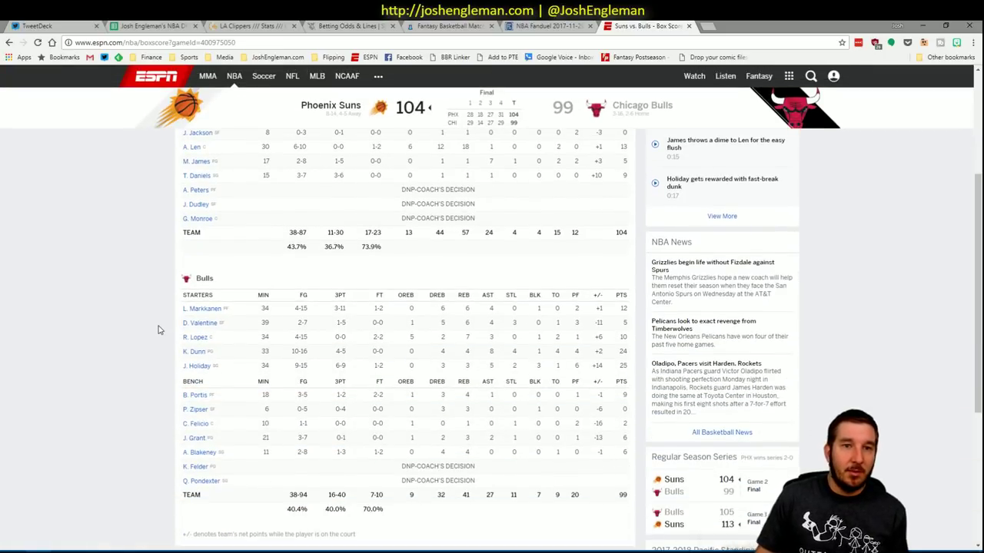
Open the November 28th PHX @ CHI game on Cleaning the Glass and examine its Player Stats table
left_click(251, 25)
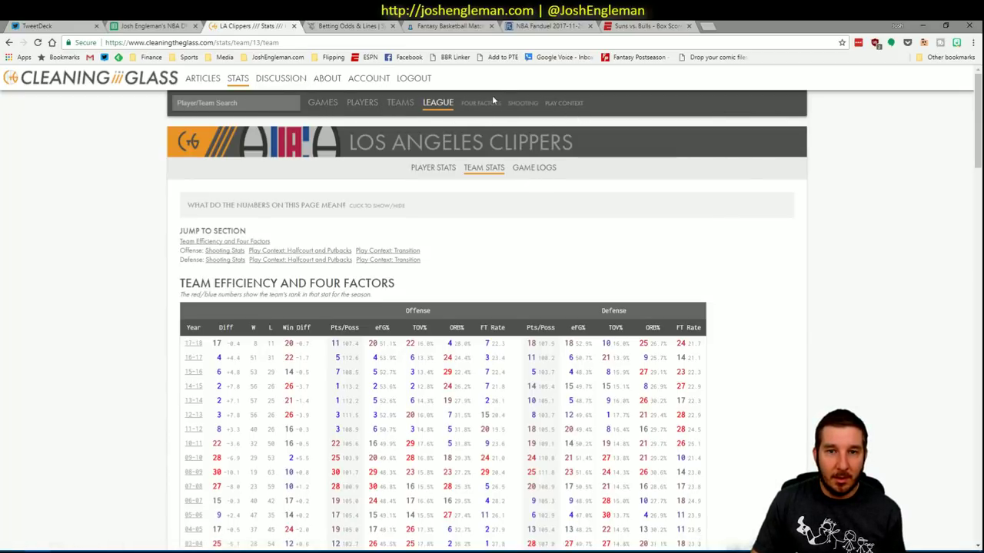
left_click(322, 102)
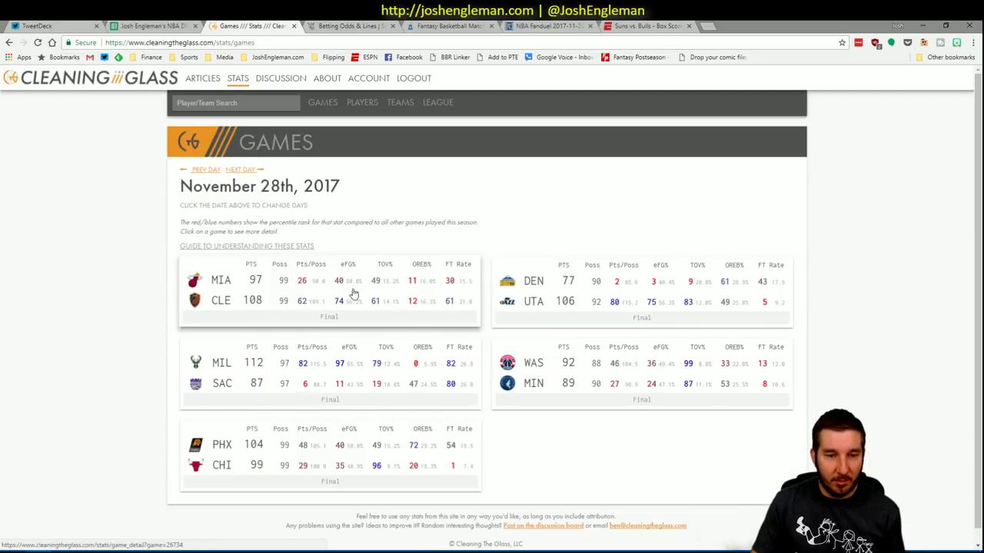
left_click(309, 459)
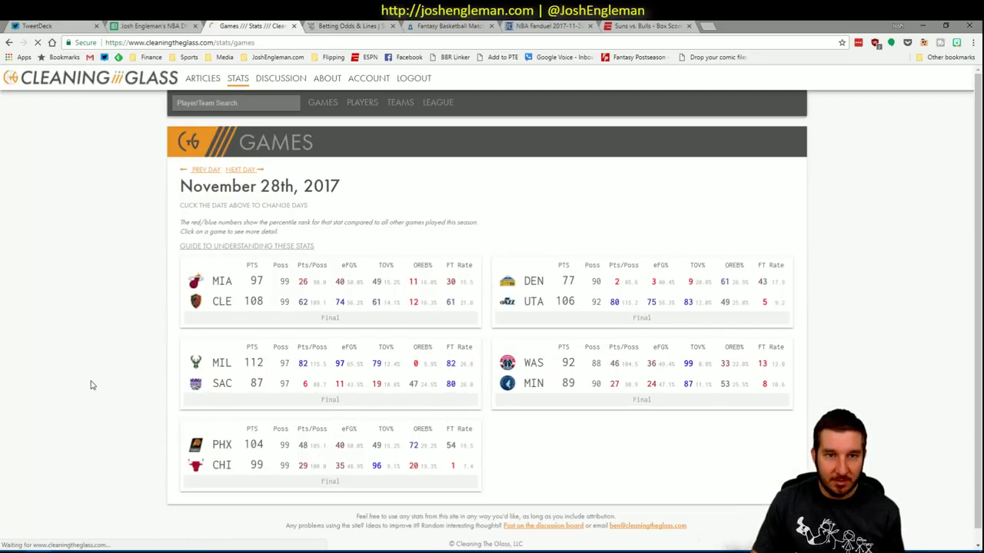
scroll(217, 299, "down", 5)
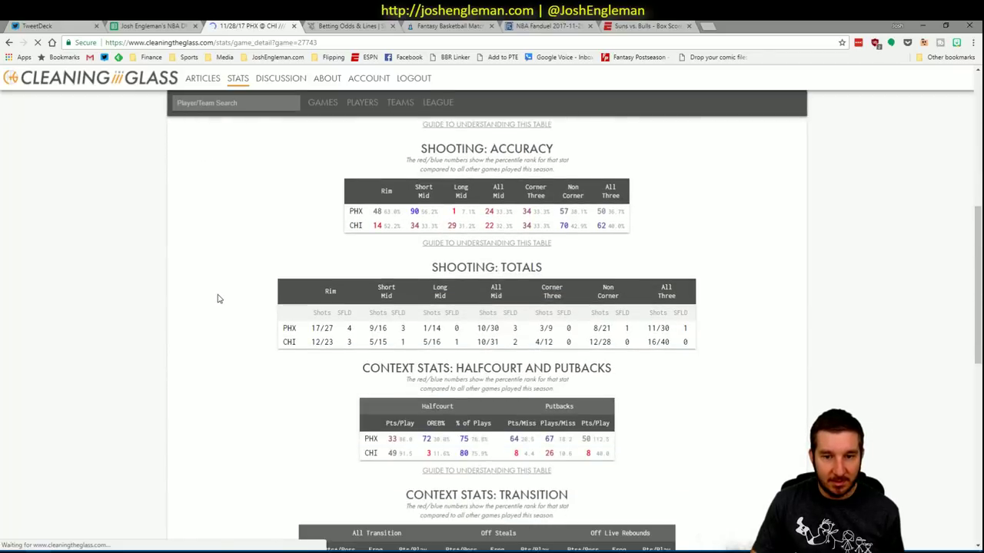
scroll(217, 299, "down", 6)
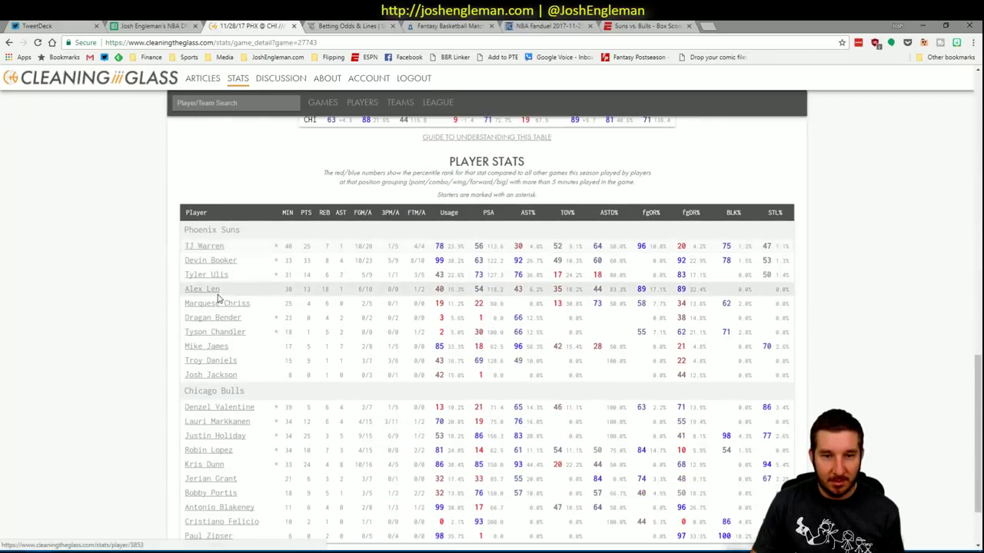
scroll(218, 299, "down", 1)
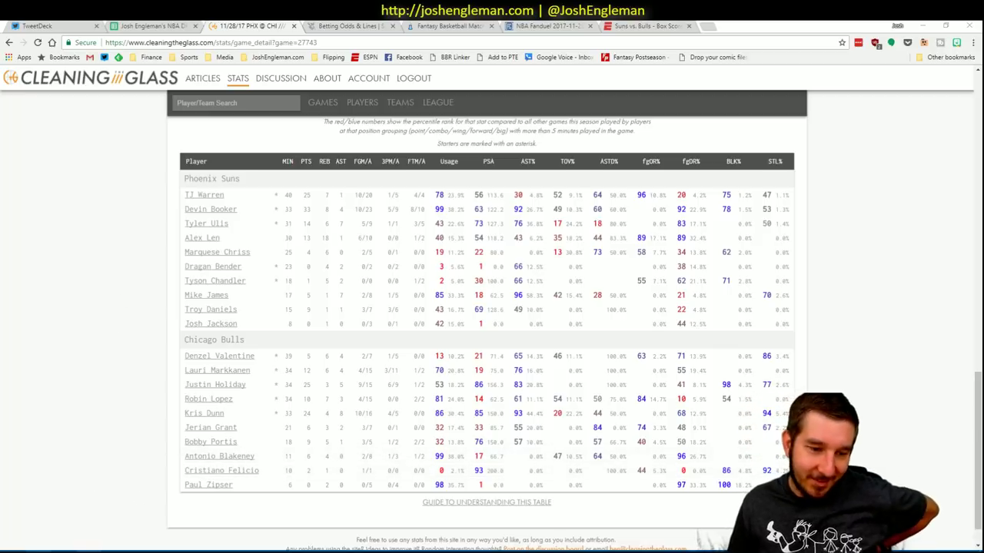
Switch to Excel and review the SF, PF and C players' projected and actual results through the Grand Total row
left_click(91, 550)
left_click(315, 384)
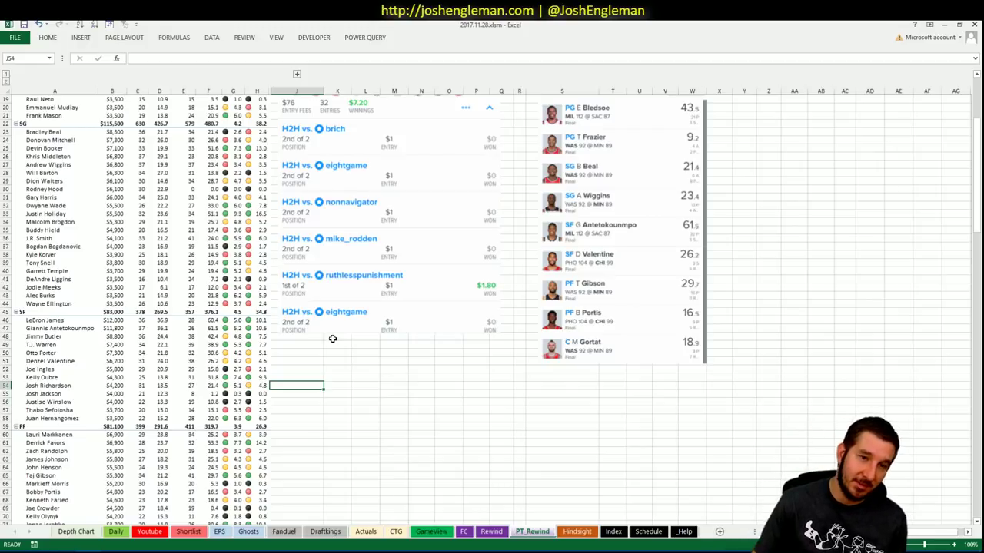
scroll(334, 339, "down", 7)
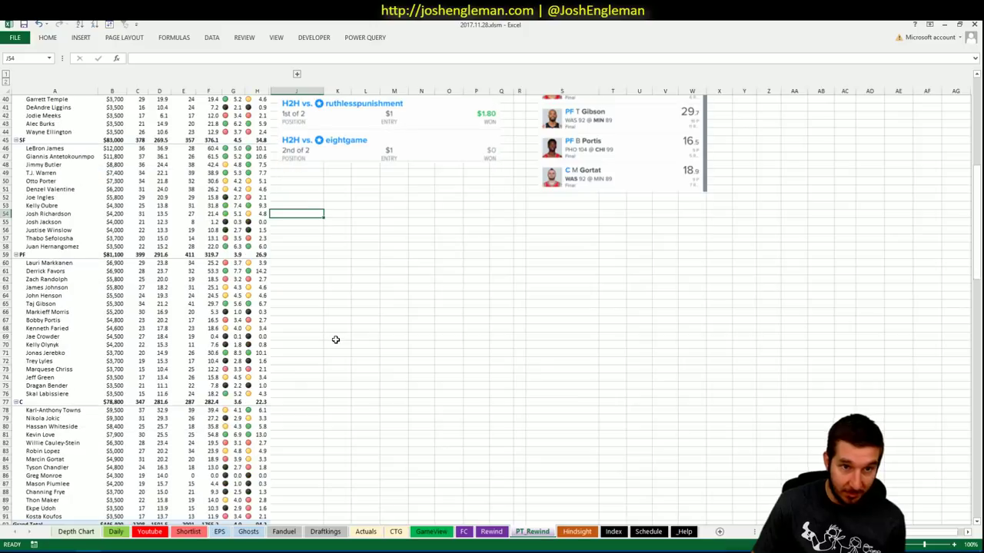
scroll(335, 340, "down", 1)
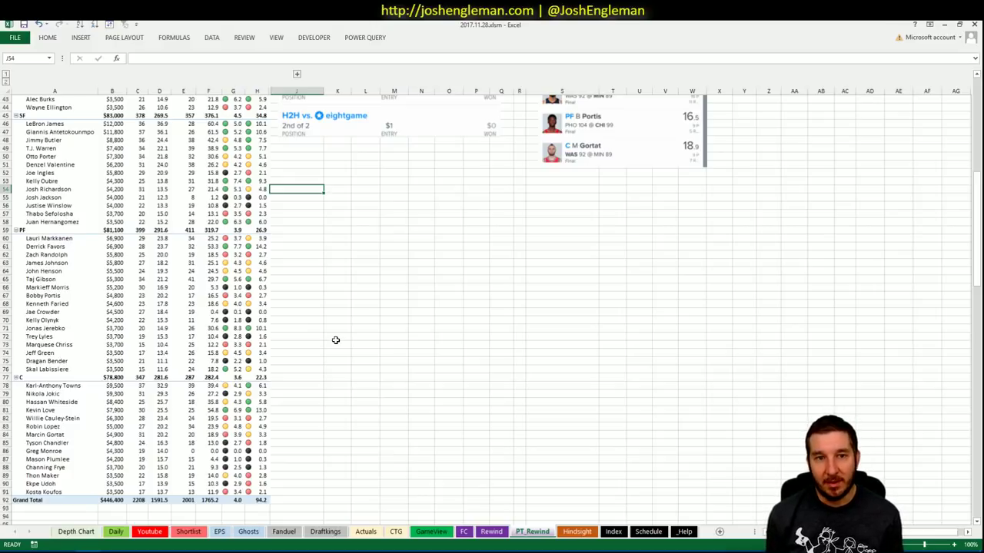
scroll(335, 340, "up", 5)
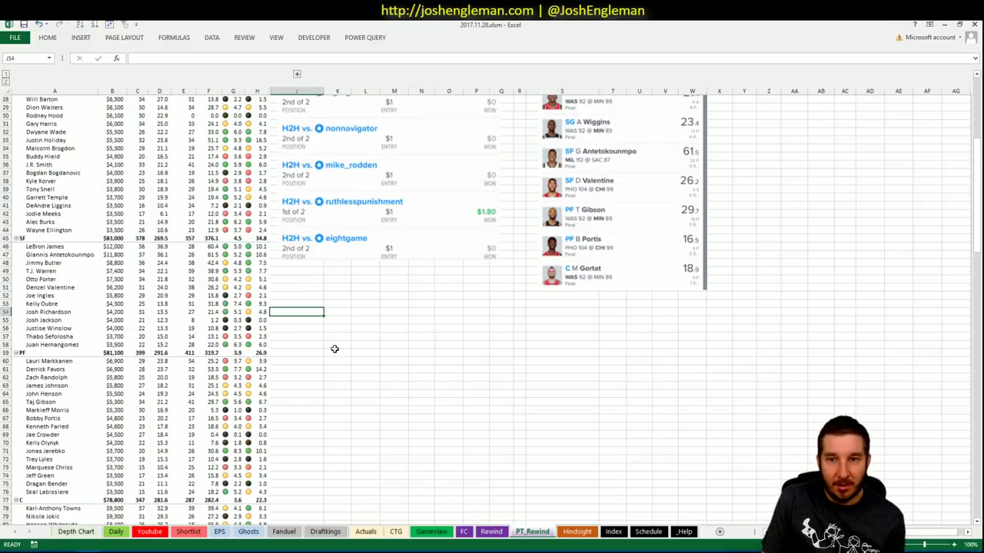
scroll(335, 348, "down", 5)
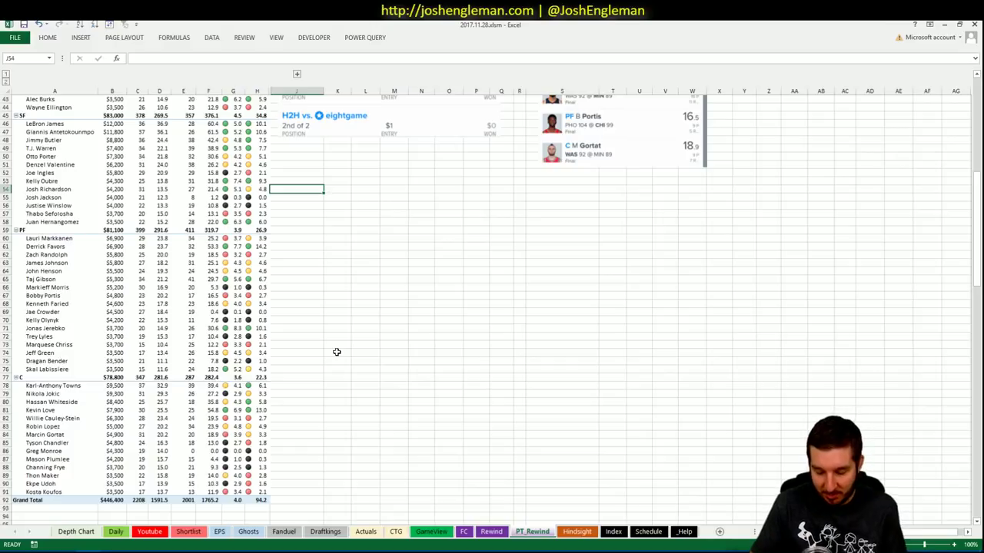
Switch to the browser and return from the PHX @ CHI details to the Cleaning the Glass list of November 28th games
left_click(37, 551)
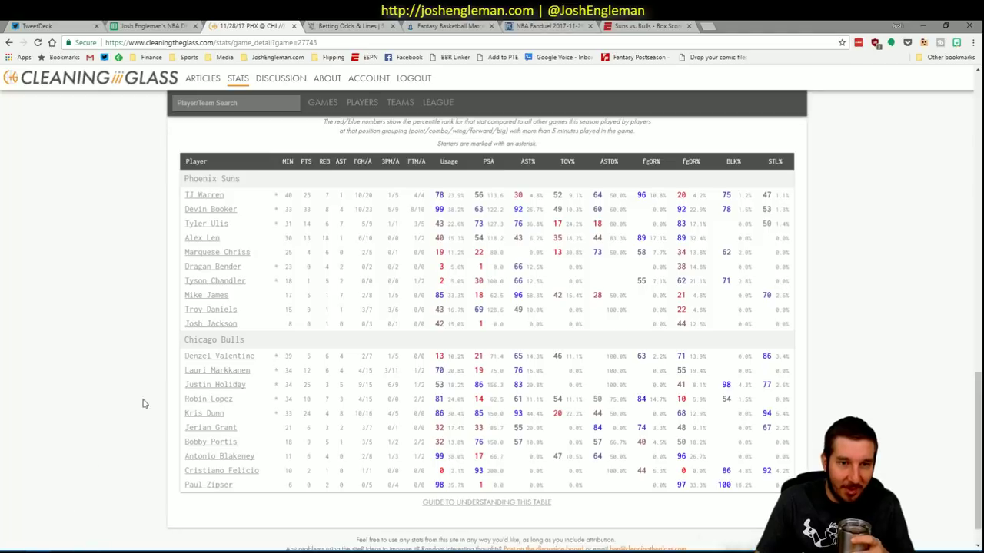
scroll(311, 219, "up", 15)
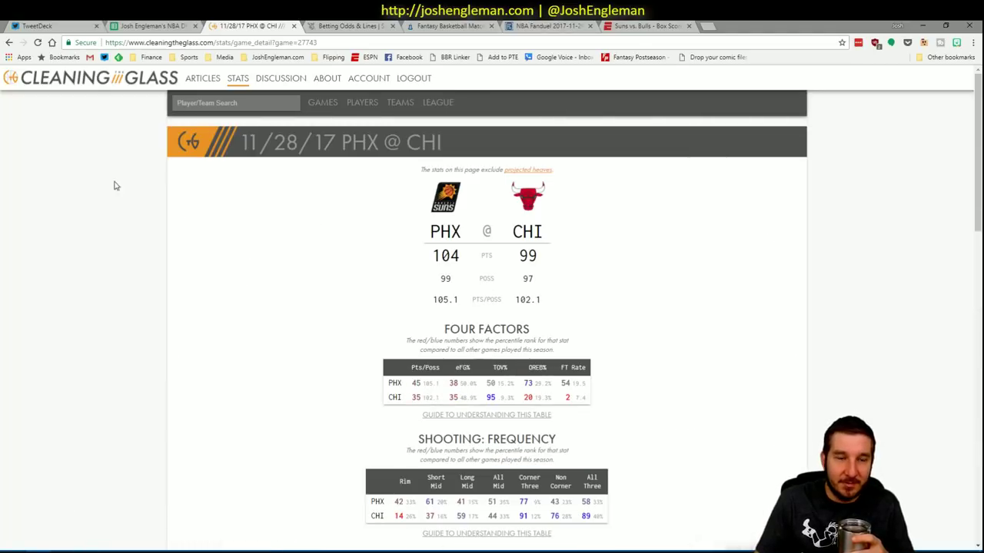
left_click(10, 42)
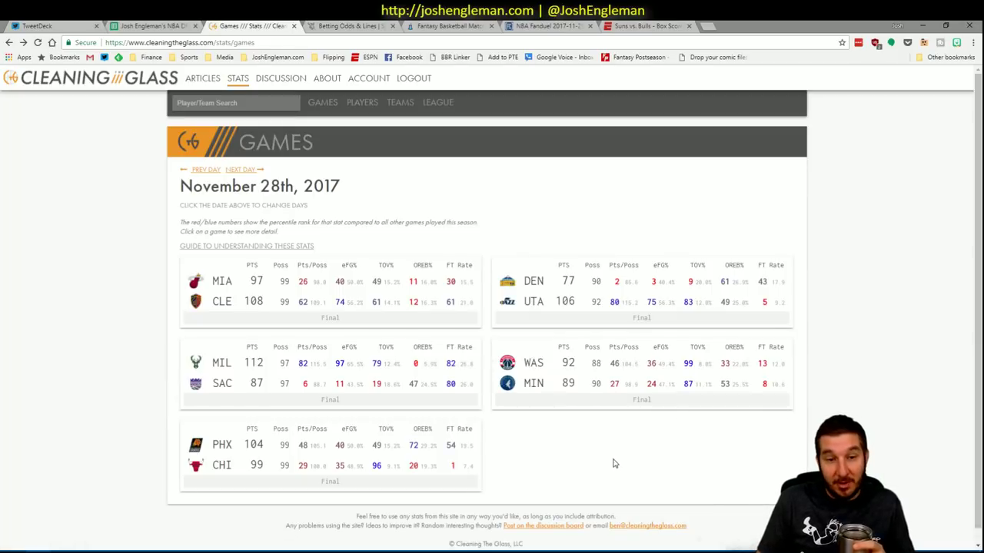
Review the Heat vs. Cavaliers box score on ESPN and return to the Excel workbook
left_click(642, 26)
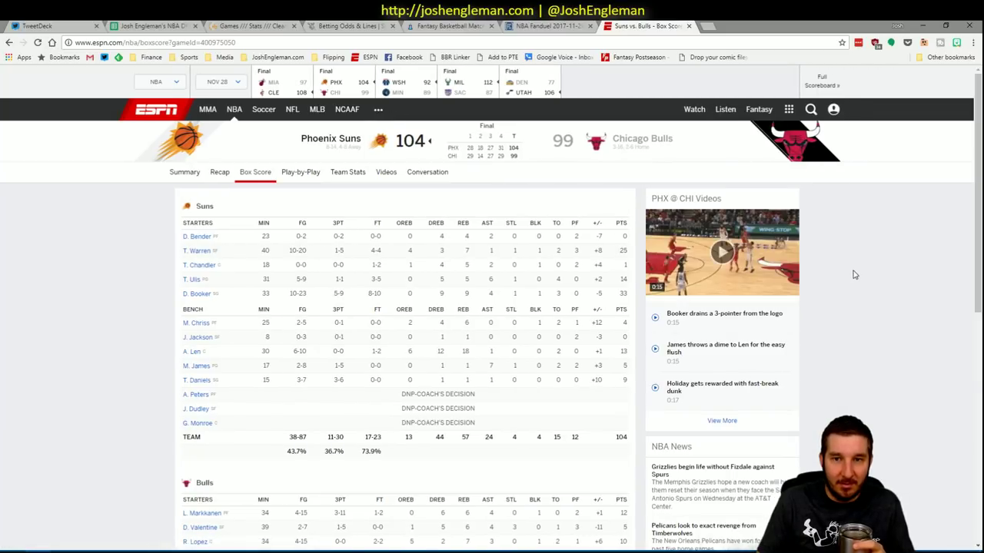
left_click(289, 92)
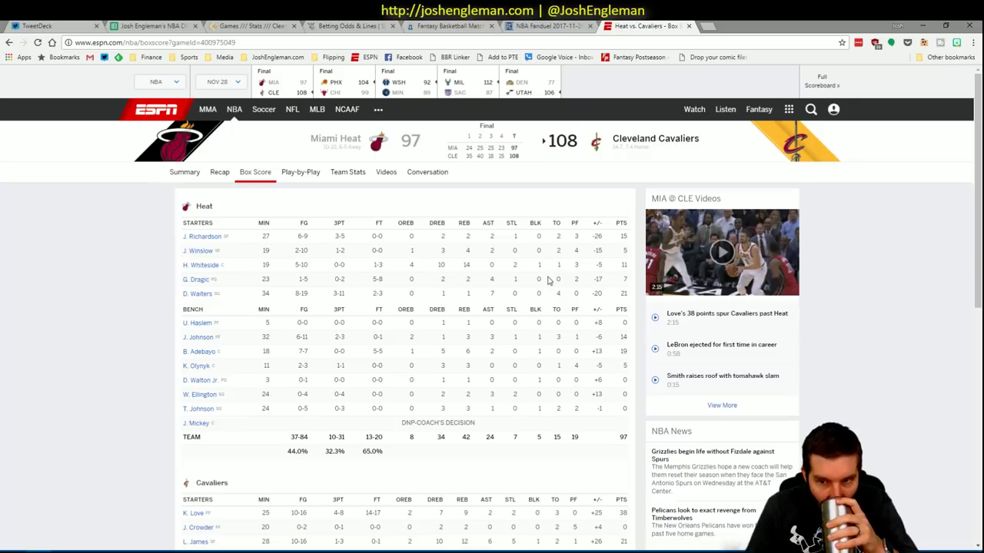
left_click(88, 550)
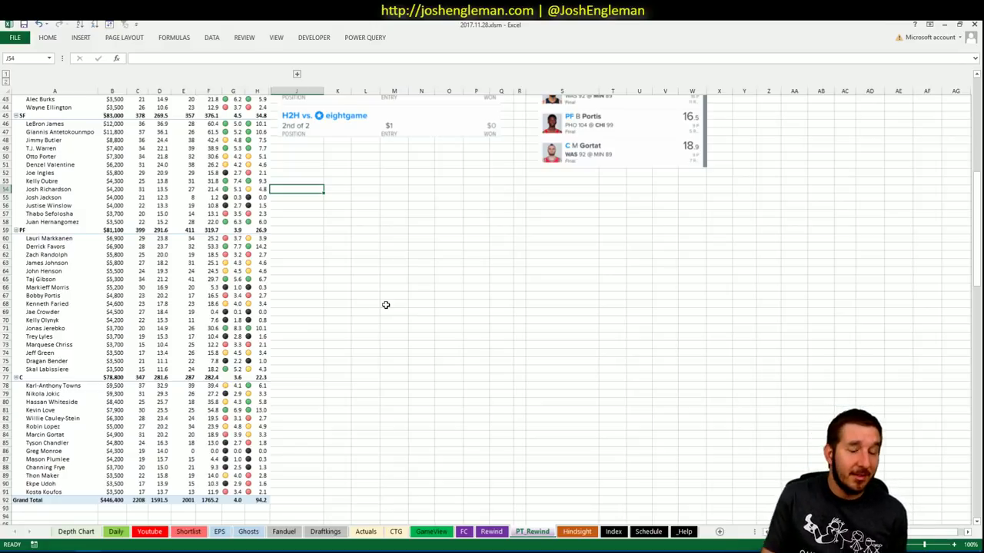
Switch to the browser and reopen ESPN's Suns vs. Bulls box score at the Bulls' player statistics
key("alt+Tab")
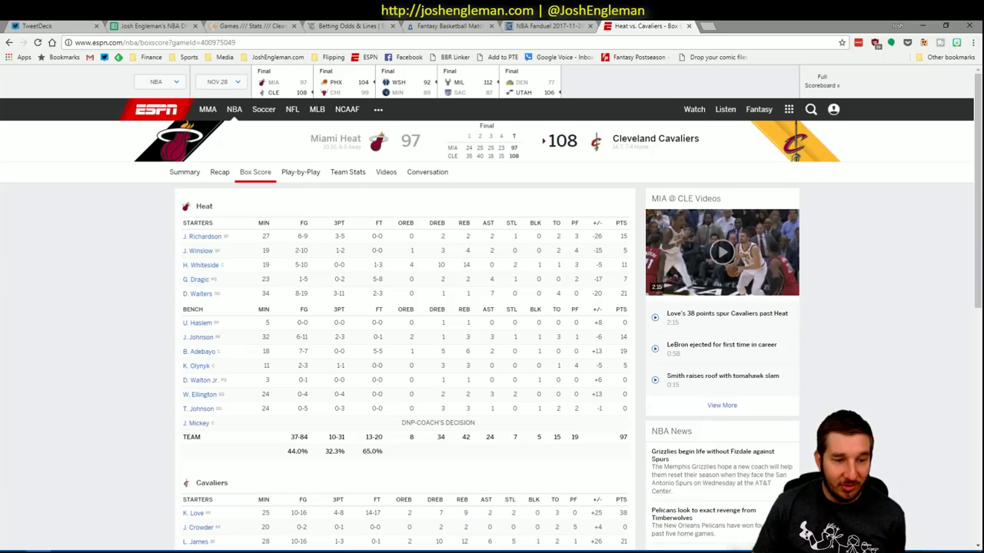
left_click(338, 86)
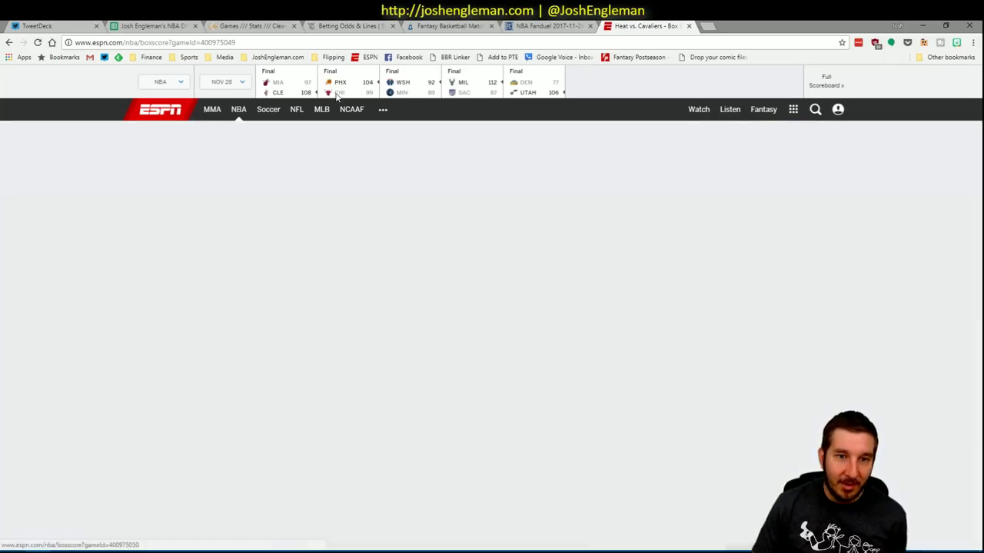
scroll(114, 277, "down", 5)
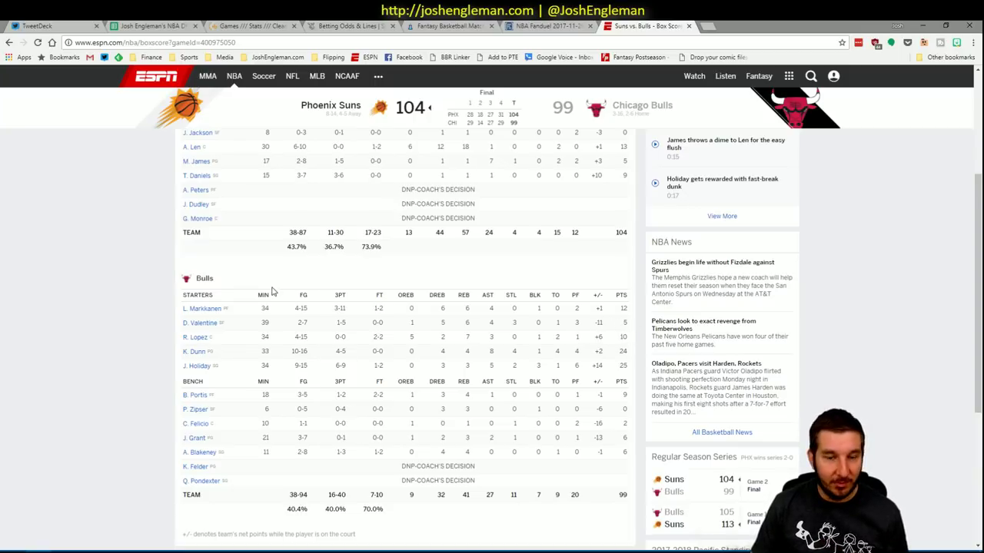
Open Denzel Valentine's ESPN profile from the box score, review his recent game log, and return to the Excel workbook
left_click(195, 324)
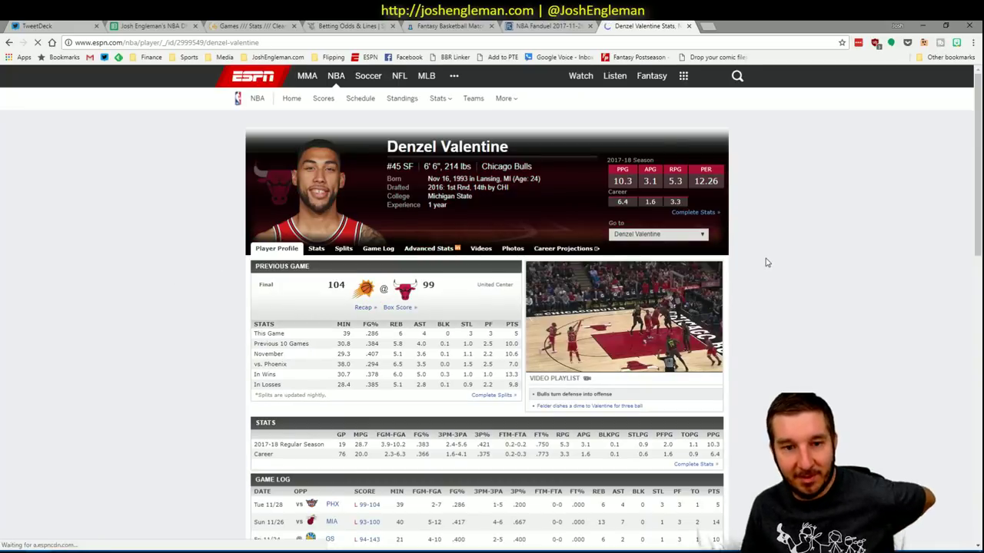
scroll(816, 261, "down", 2)
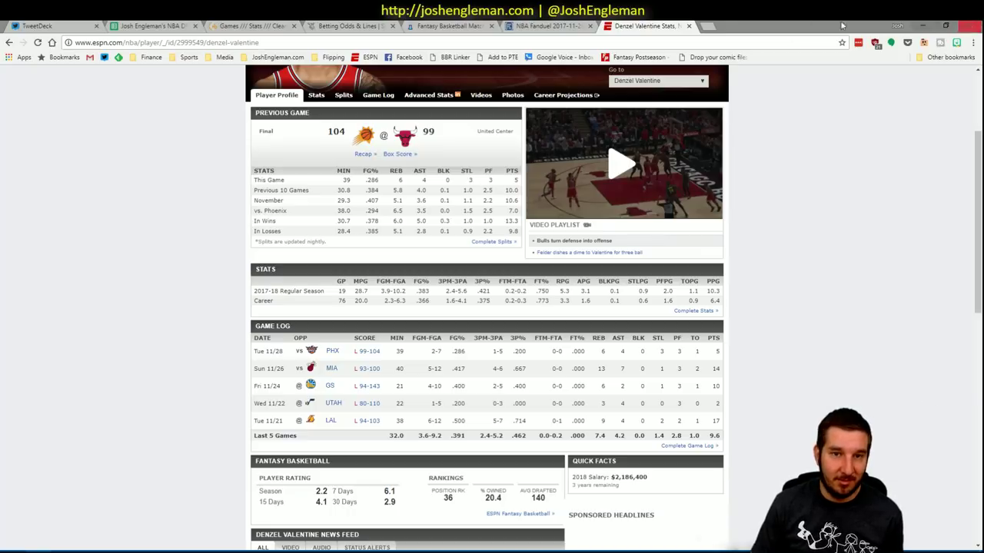
left_click(920, 25)
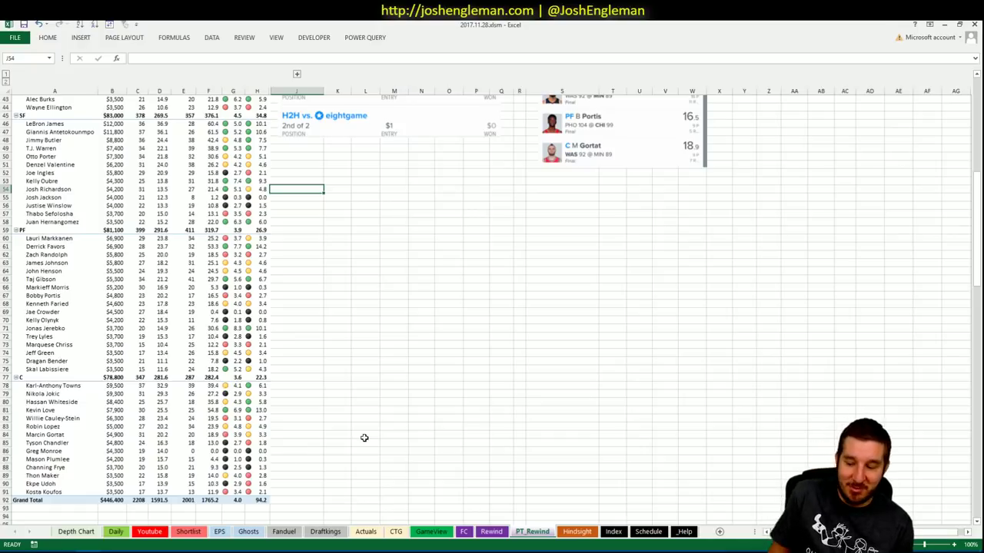
Review the players' projected and actual results from the PG group through the Grand Total row
scroll(364, 437, "up", 14)
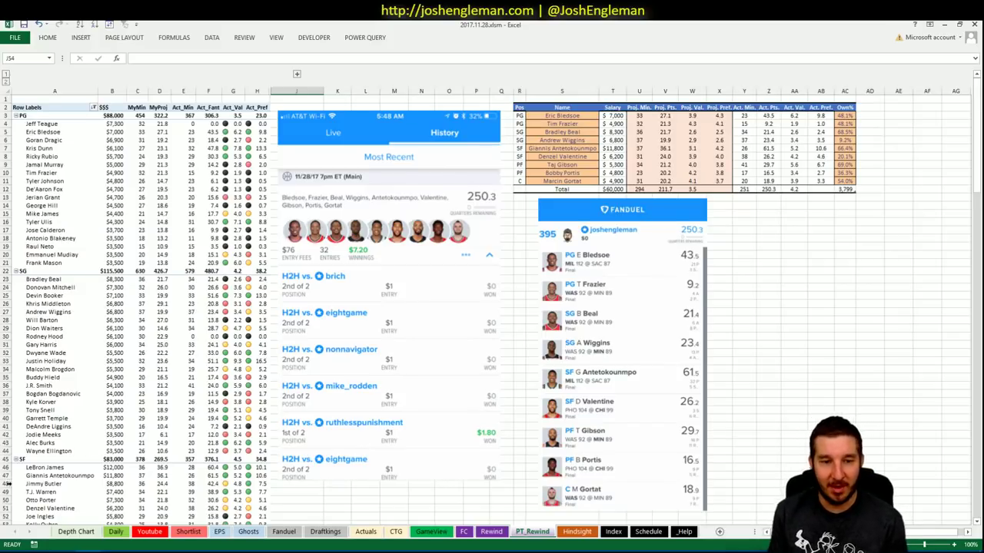
scroll(193, 329, "down", 12)
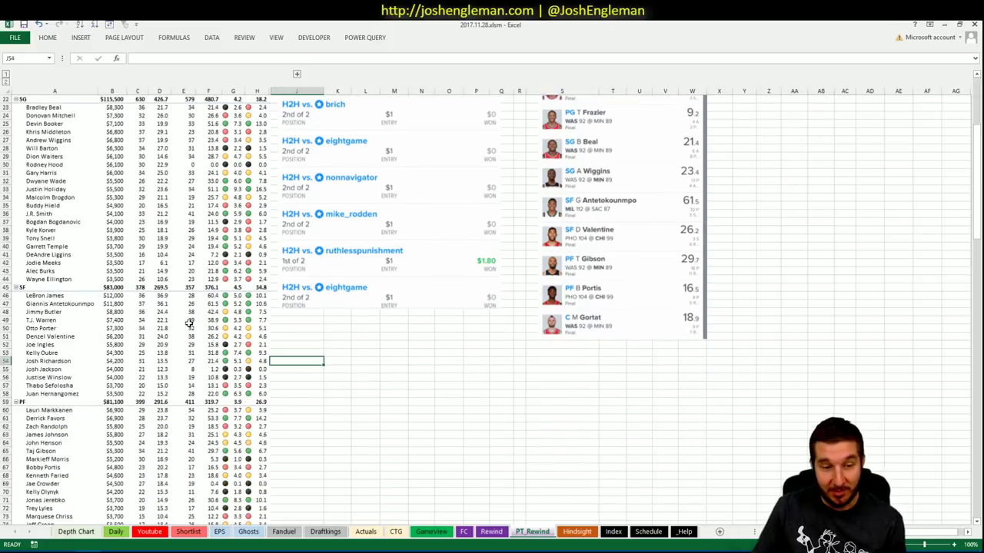
scroll(193, 329, "down", 4)
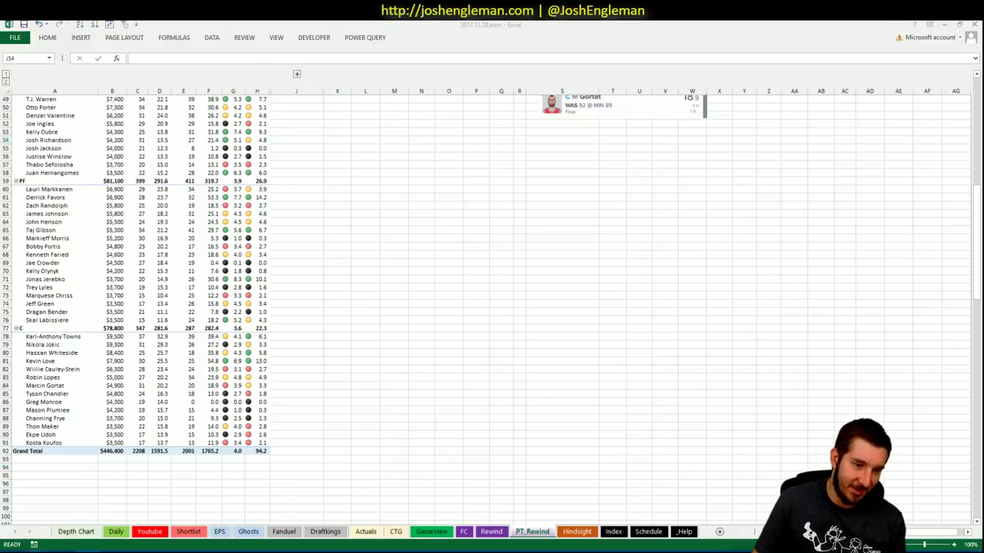
Switch to the browser to review ESPN's Wizards vs. Timberwolves box score and return to the FanDuel lineup summary in Excel
key("alt+Tab")
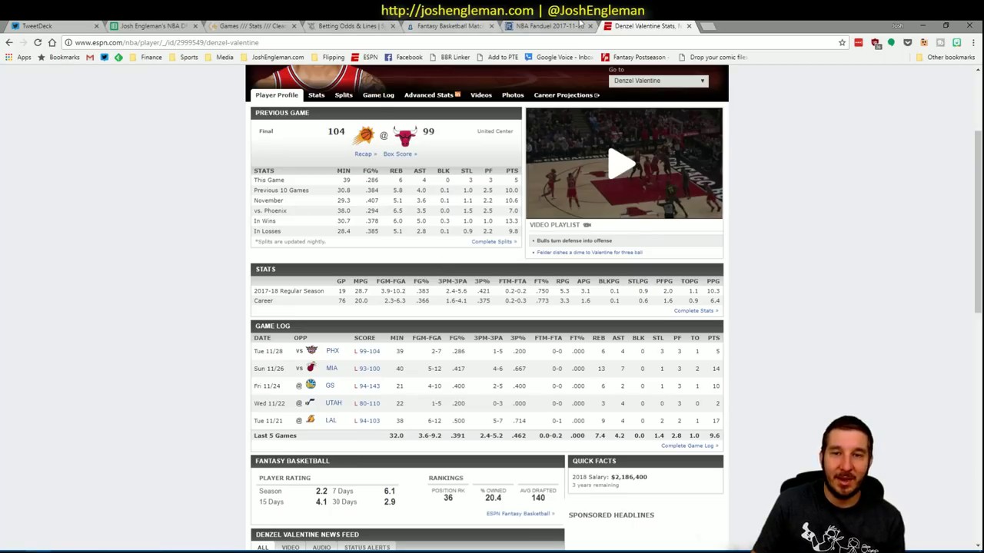
left_click(9, 42)
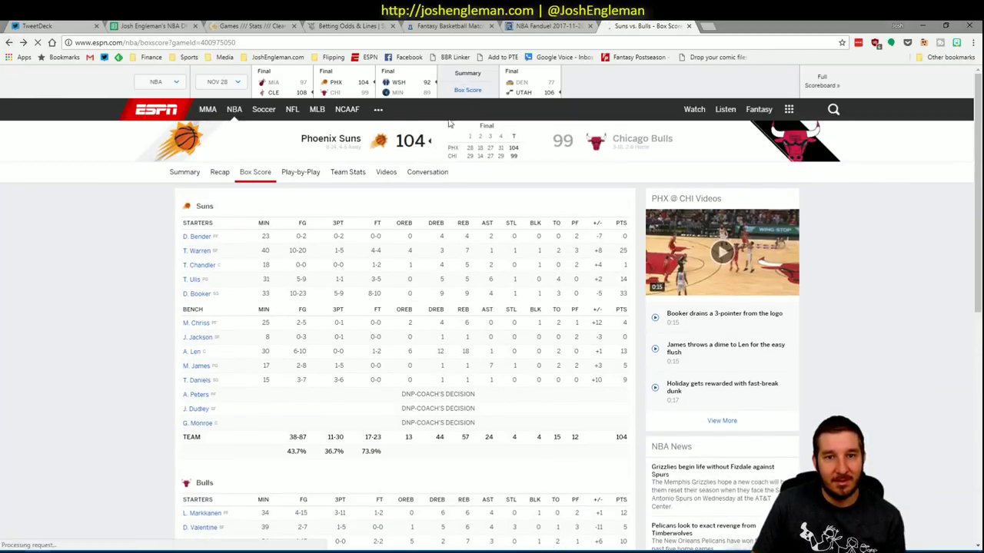
left_click(407, 94)
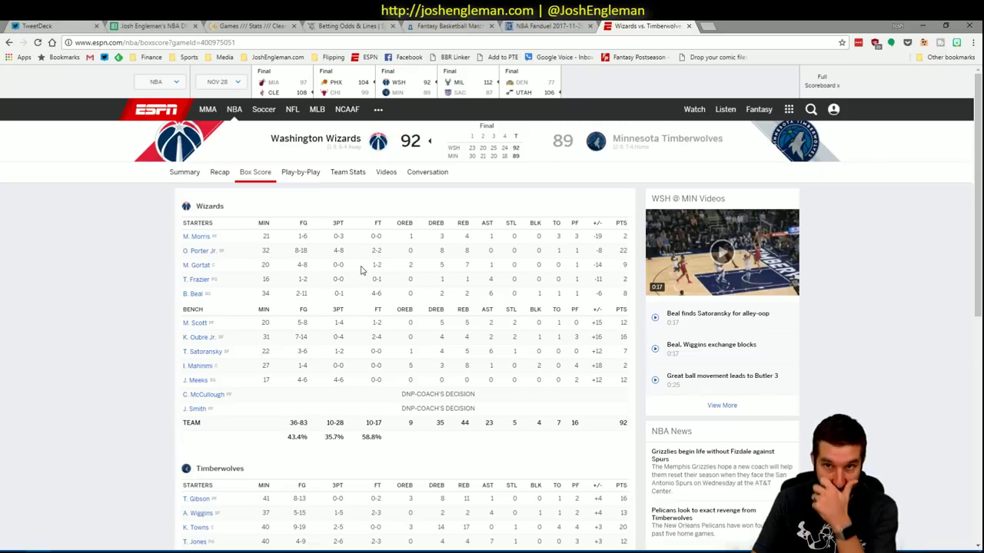
left_click(106, 549)
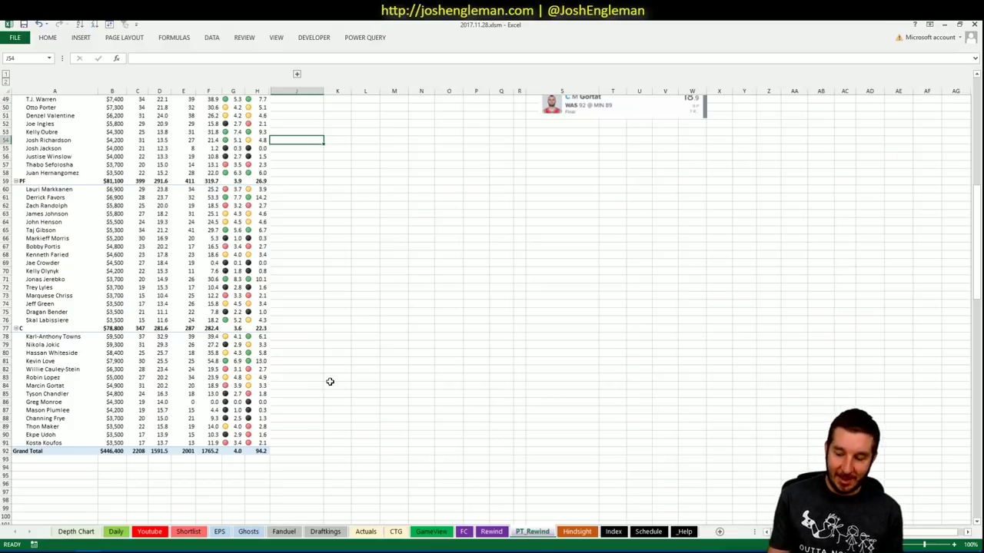
scroll(330, 382, "up", 16)
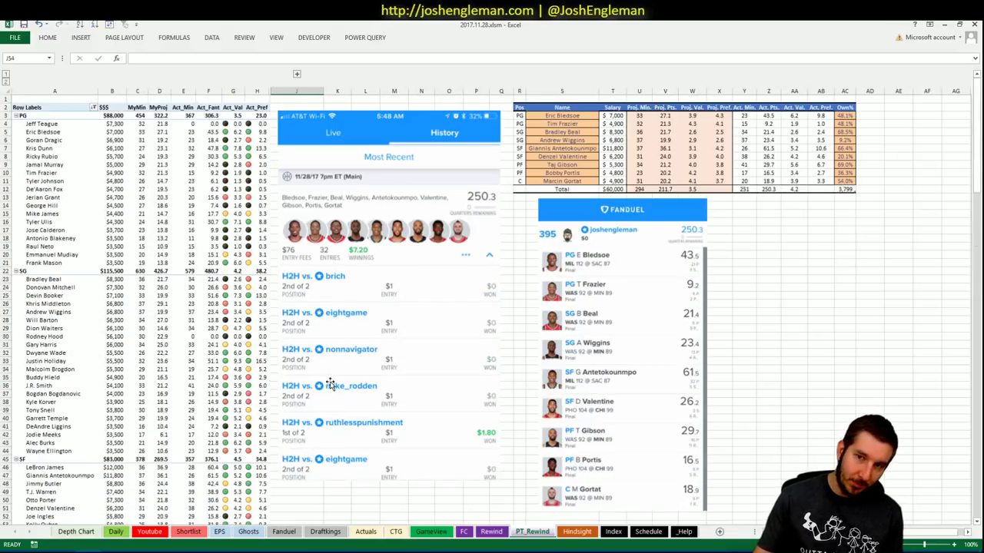